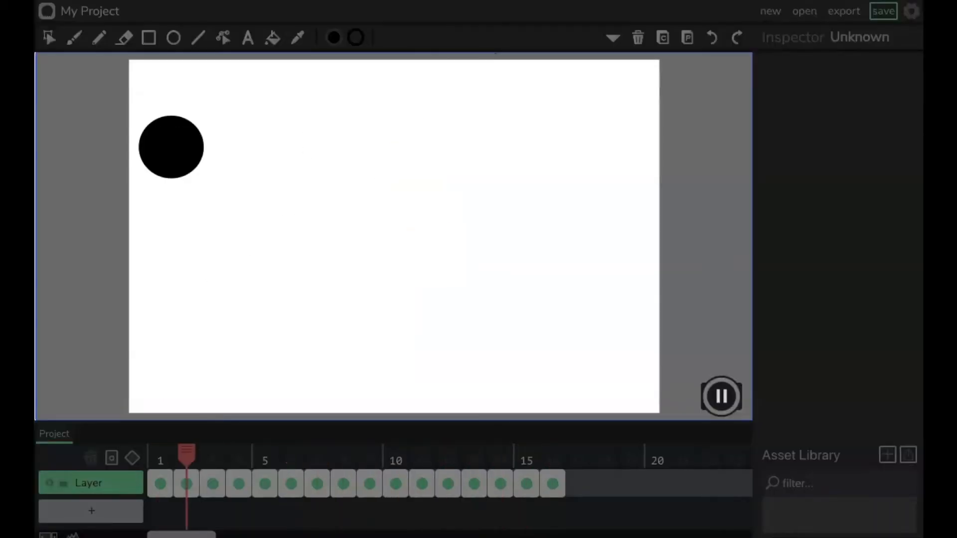
Step: Pause playback and step through the first three frames of the ball animation
{"action": "left_click", "coordinate": [731, 397]}
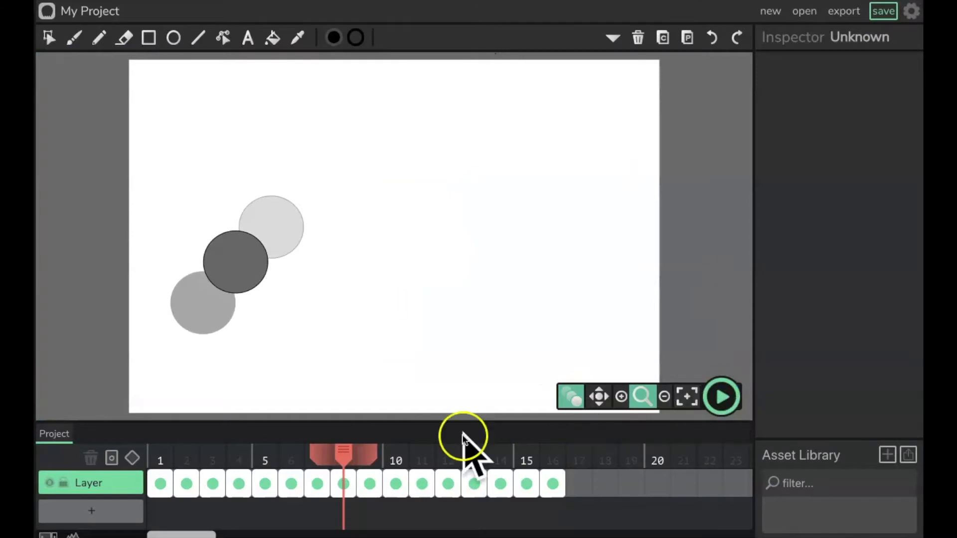
{"action": "left_click", "coordinate": [161, 484]}
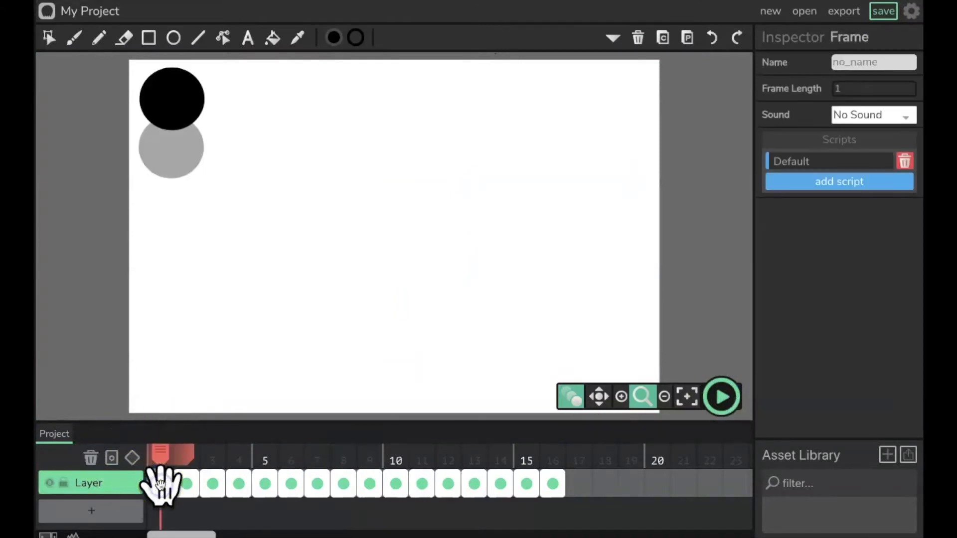
{"action": "left_click", "coordinate": [187, 485]}
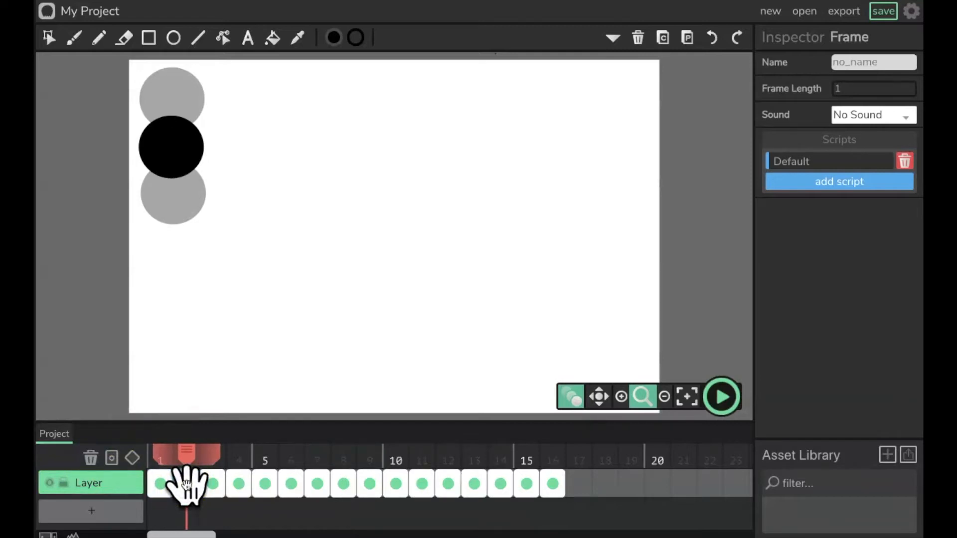
{"action": "left_click", "coordinate": [202, 487]}
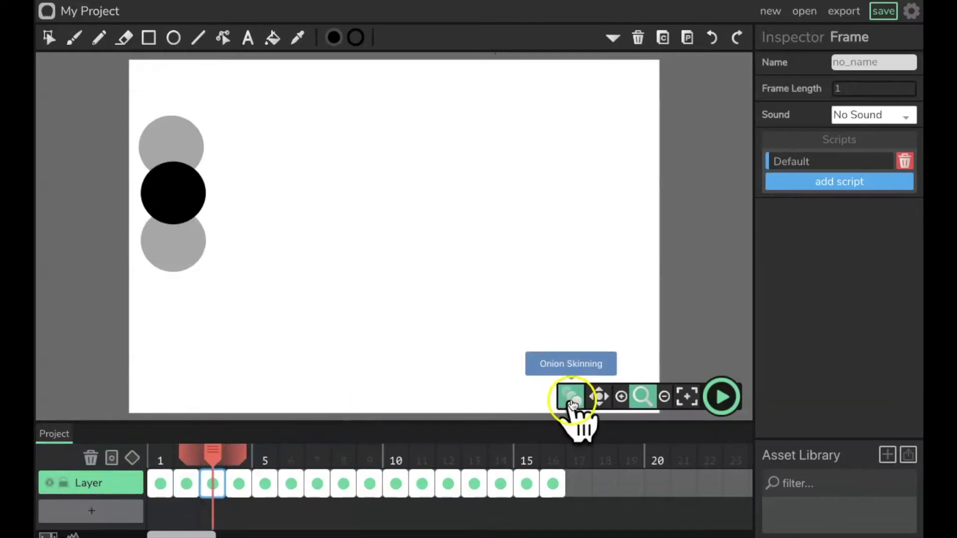
Step: Turn off onion skinning, select the ball on frame 3 and narrow it horizontally to a scale of about 0.82
{"action": "left_click", "coordinate": [572, 401]}
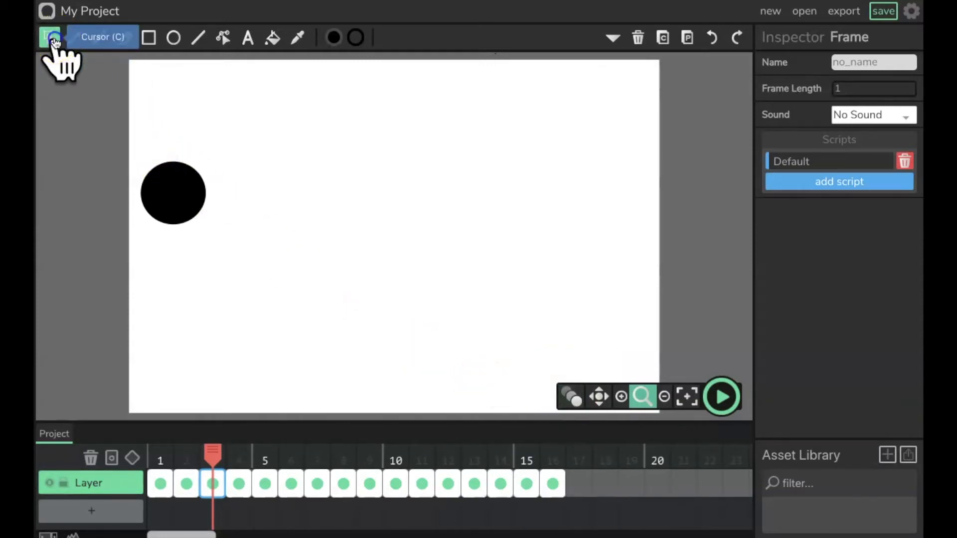
{"action": "left_click", "coordinate": [52, 40]}
{"action": "left_click", "coordinate": [202, 195]}
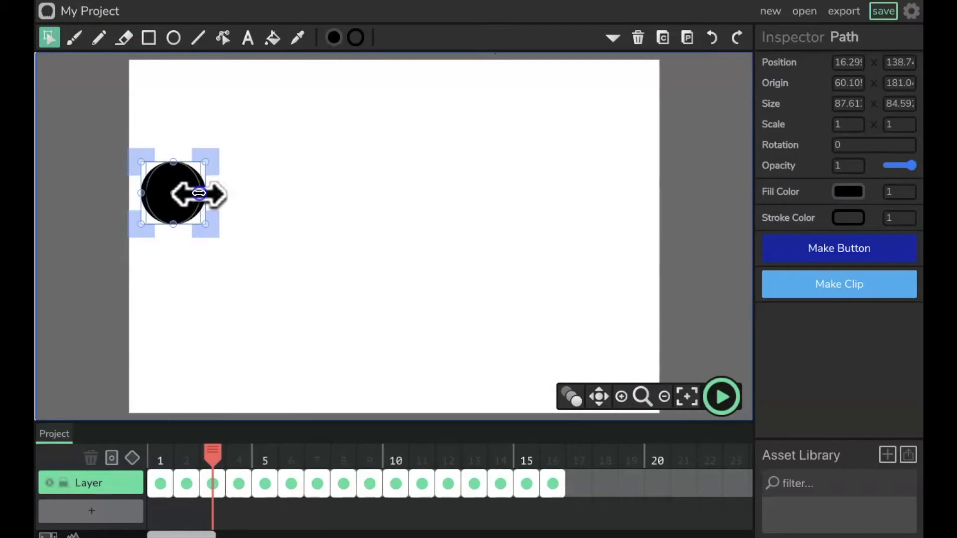
{"action": "left_click_drag", "start_coordinate": [198, 193], "coordinate": [192, 193]}
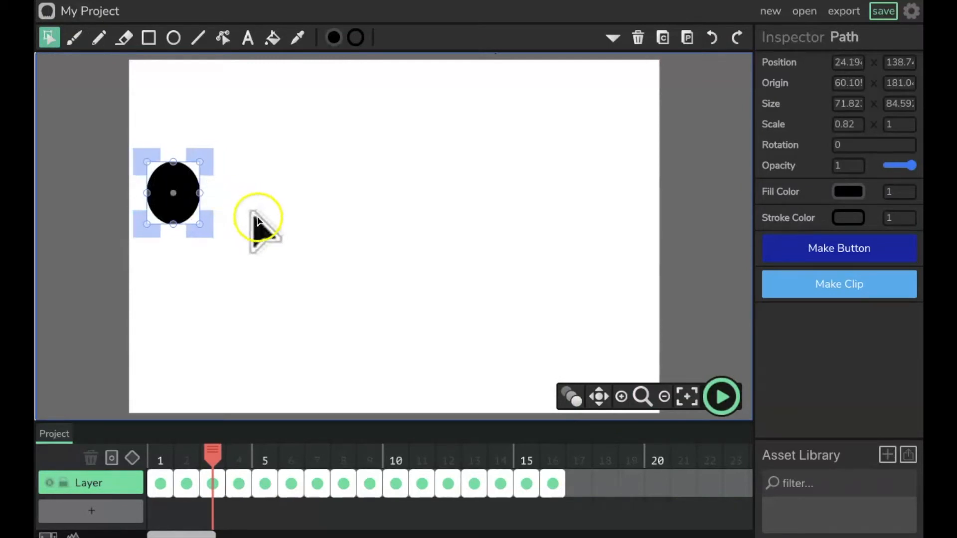
Step: Turn onion skinning back on and narrow the ball on frame 4 to a horizontal scale of about 0.73
{"action": "left_click", "coordinate": [573, 398]}
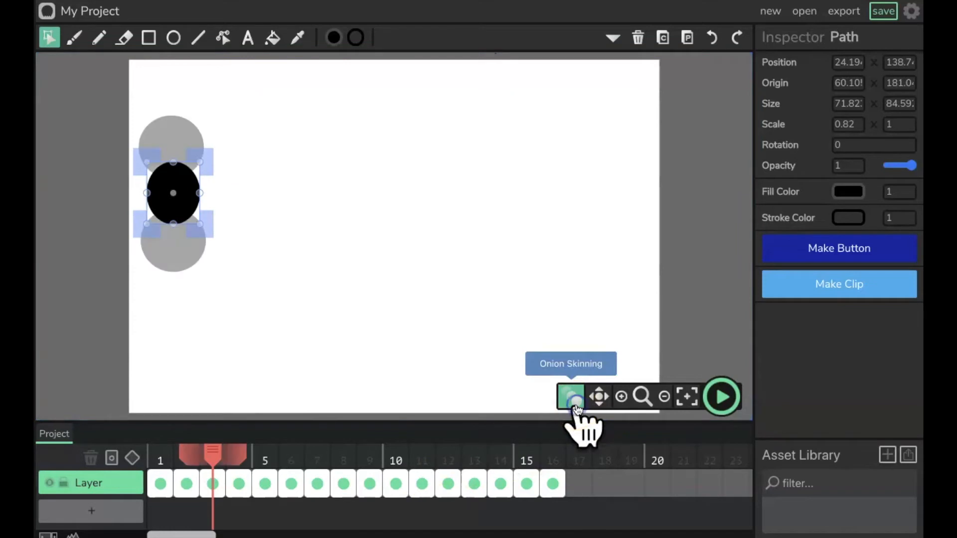
{"action": "left_click", "coordinate": [240, 494]}
{"action": "left_click", "coordinate": [177, 267]}
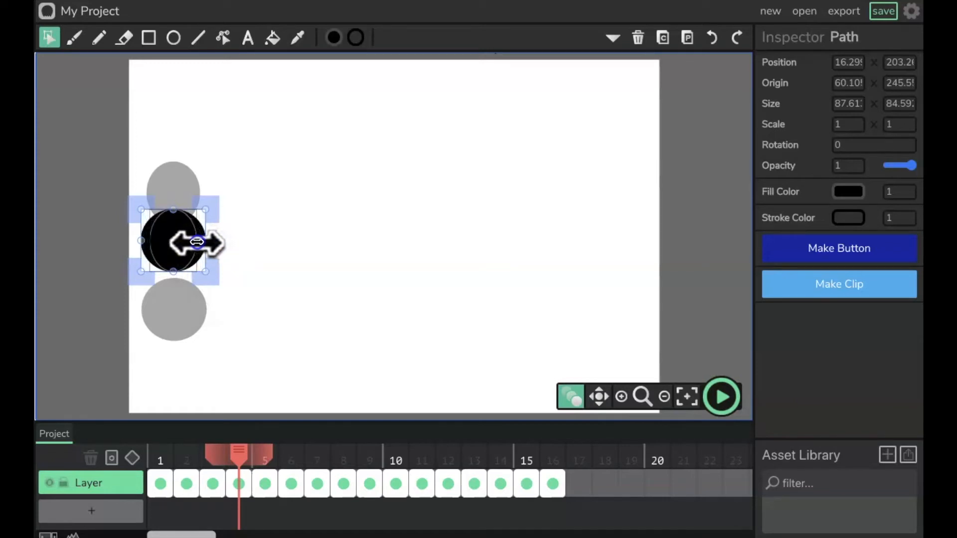
{"action": "left_click_drag", "start_coordinate": [197, 242], "coordinate": [198, 242]}
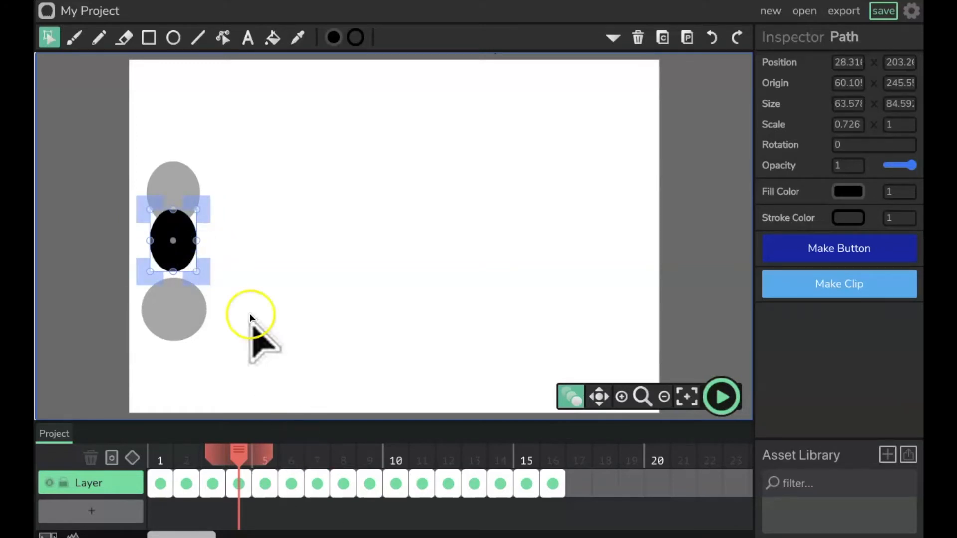
Step: Narrow the ball on frame 5 to a horizontal scale of about 0.77, undoing a first squash attempt
{"action": "left_click", "coordinate": [265, 489]}
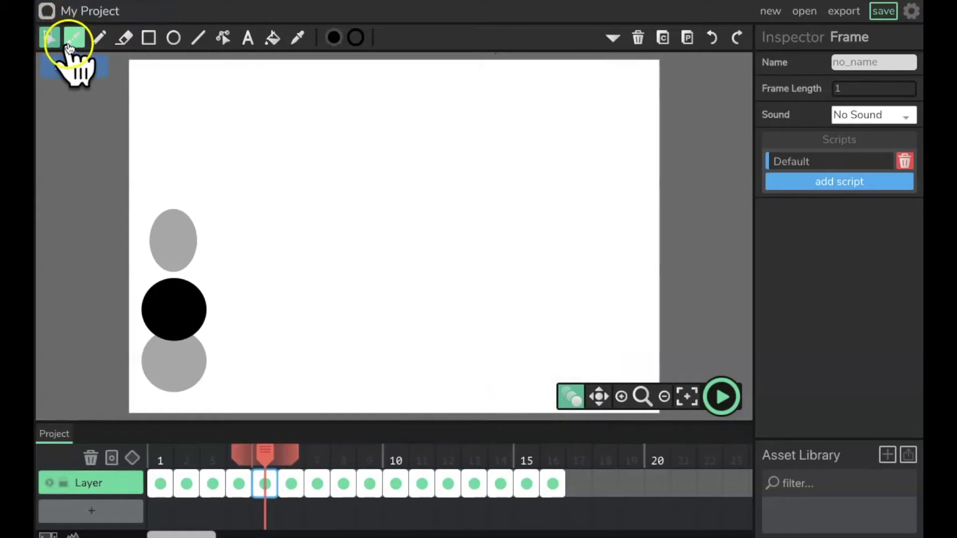
{"action": "left_click", "coordinate": [154, 307]}
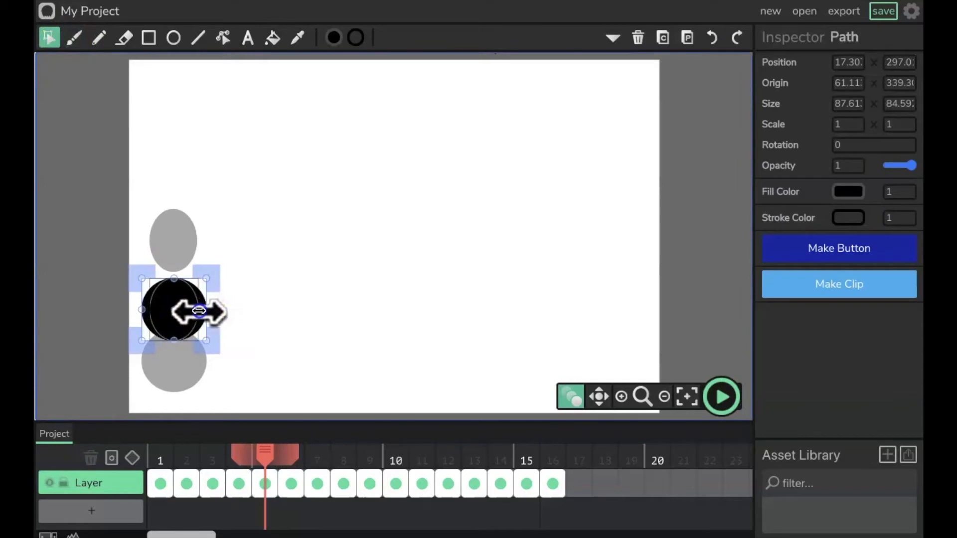
{"action": "left_click_drag", "start_coordinate": [197, 311], "coordinate": [188, 311]}
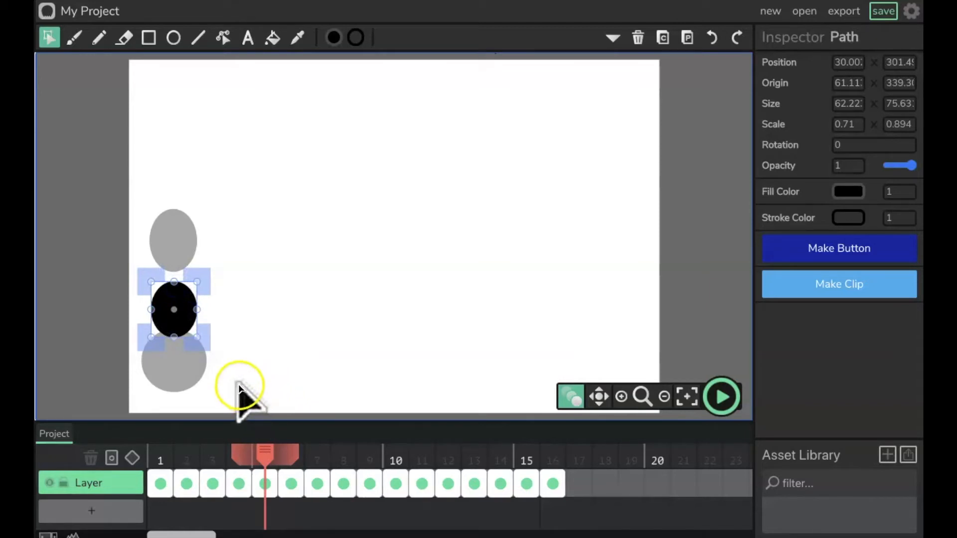
{"action": "key", "text": "ctrl+z"}
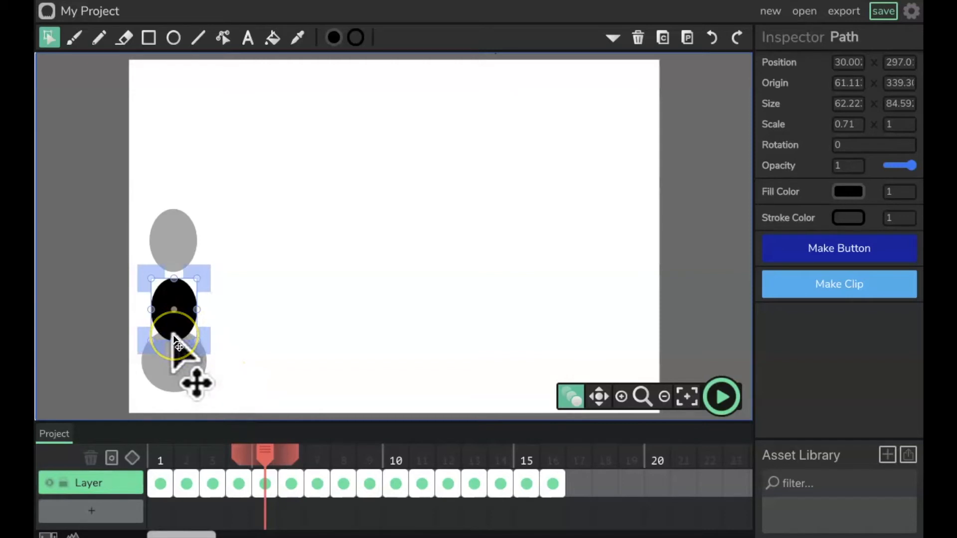
{"action": "key", "text": "ctrl+z"}
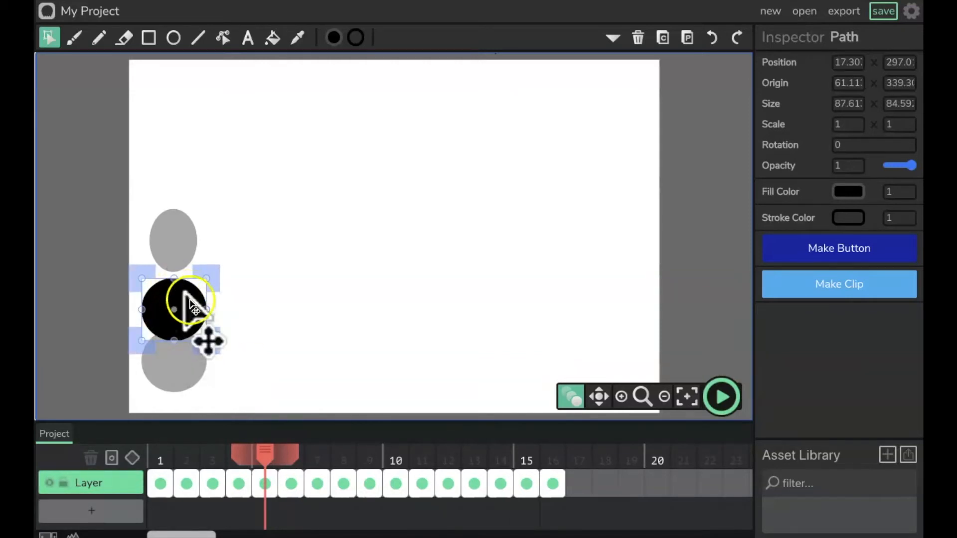
{"action": "left_click_drag", "start_coordinate": [205, 312], "coordinate": [199, 310]}
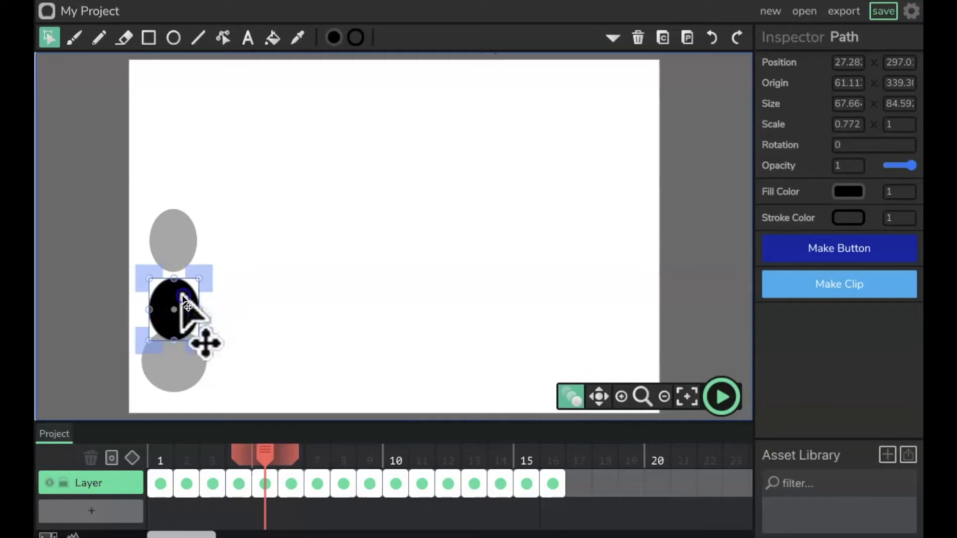
{"action": "left_click", "coordinate": [181, 354]}
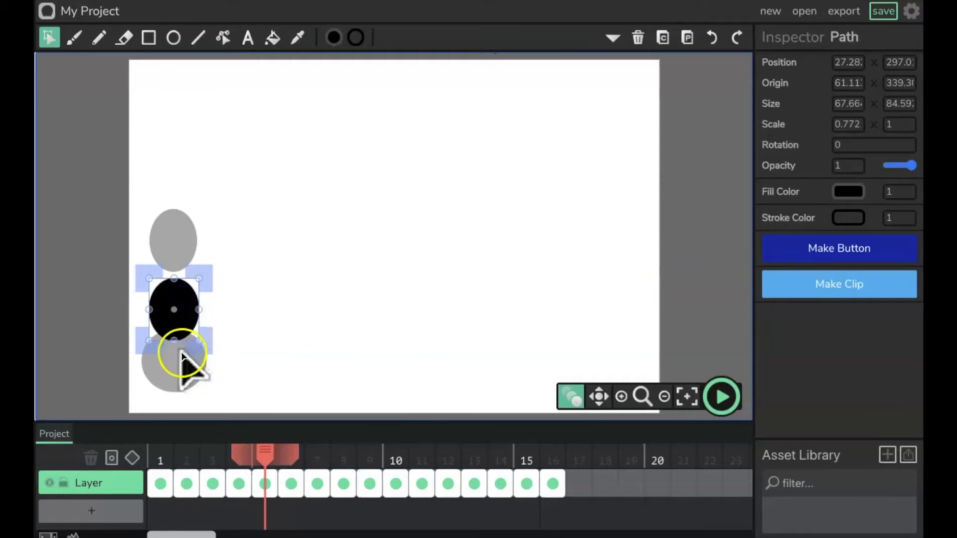
Step: On frame 6, flatten the ball vertically to a scale of about 0.6
{"action": "left_click", "coordinate": [292, 485]}
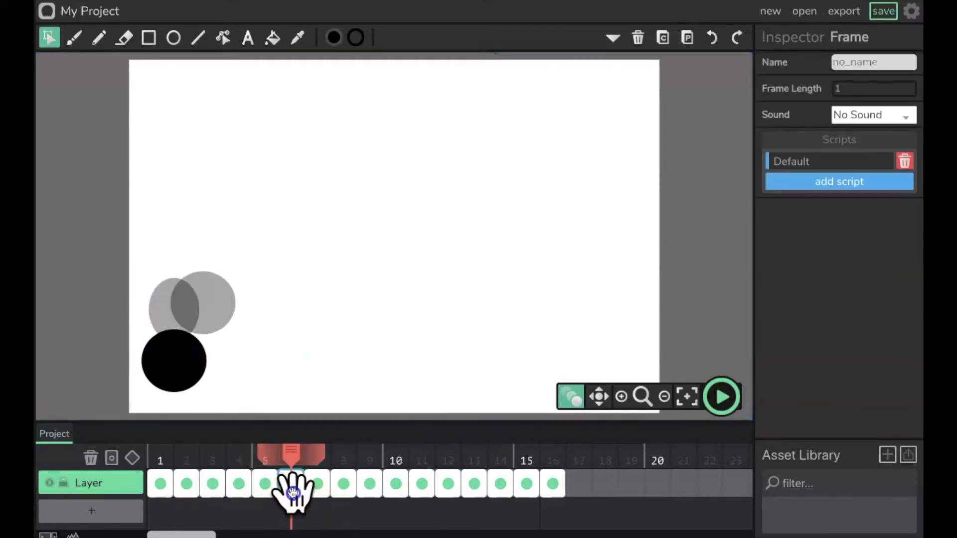
{"action": "left_click", "coordinate": [162, 360]}
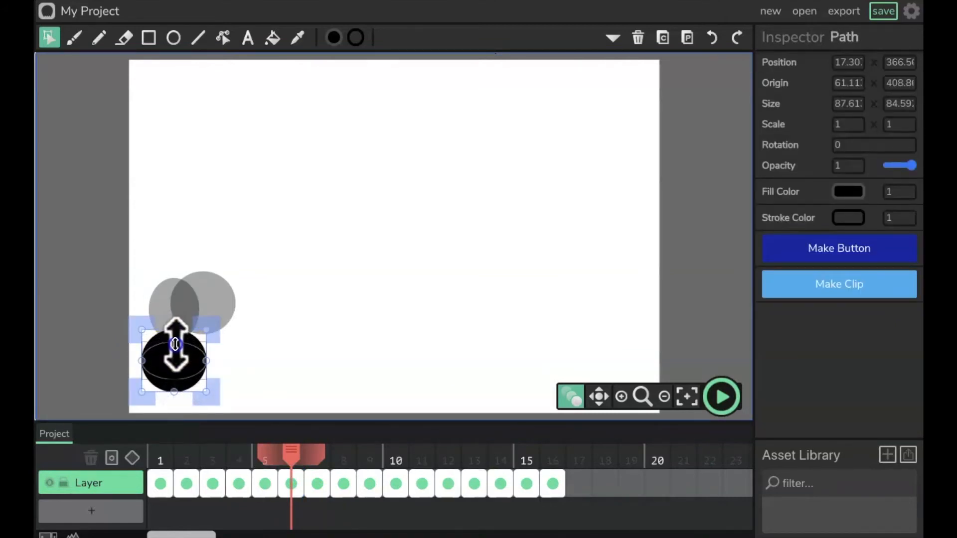
{"action": "left_click_drag", "start_coordinate": [174, 330], "coordinate": [175, 344]}
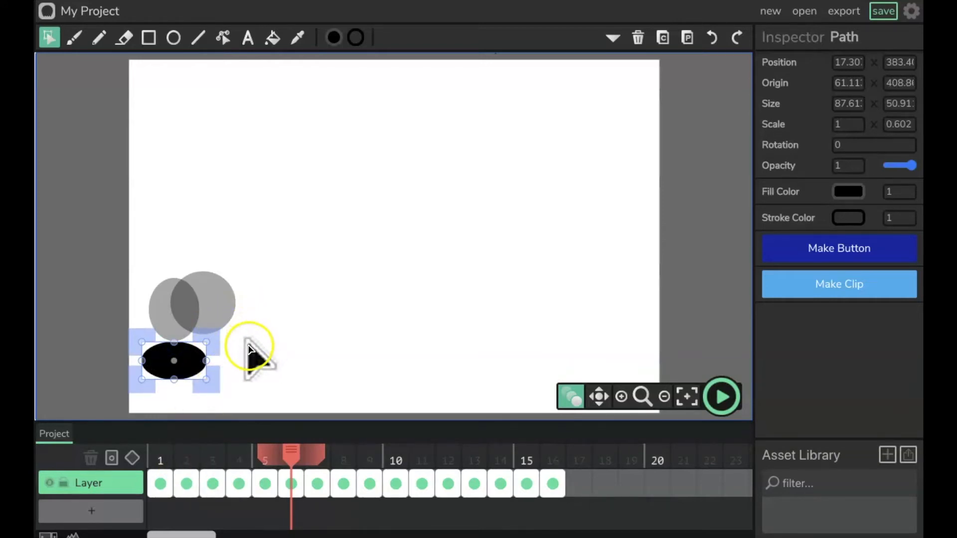
Step: Play the animation, pause it, and step through frames 5 to 7 to review the squash
{"action": "left_click", "coordinate": [718, 400]}
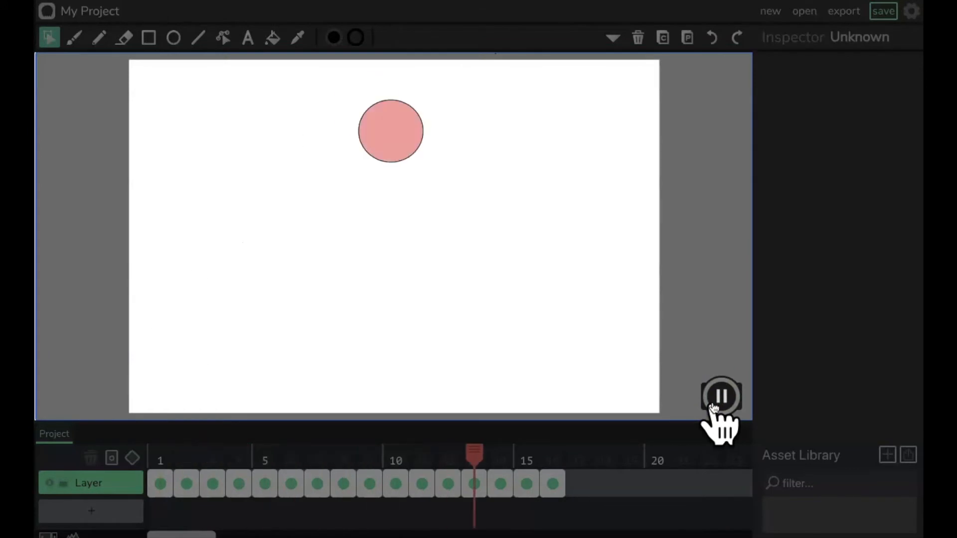
{"action": "left_click", "coordinate": [721, 397]}
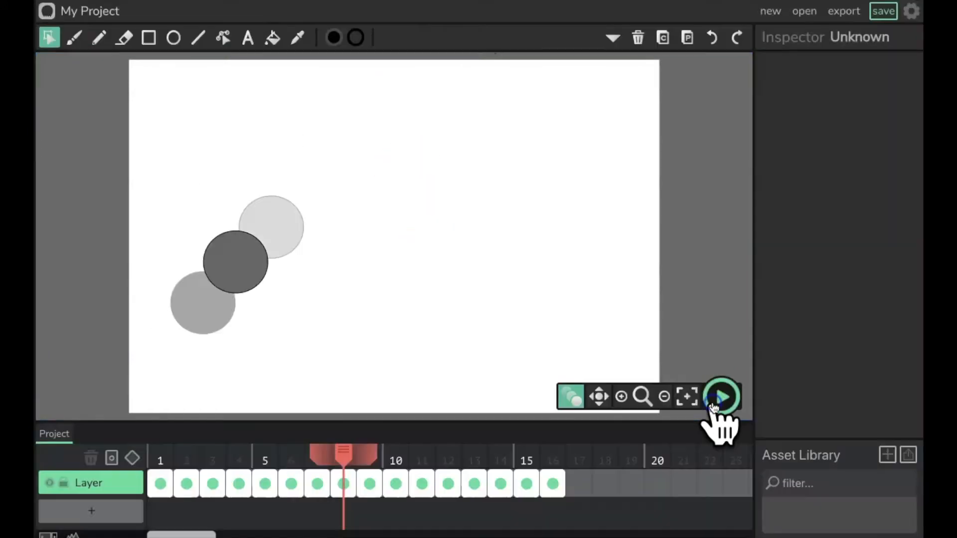
{"action": "left_click", "coordinate": [271, 496]}
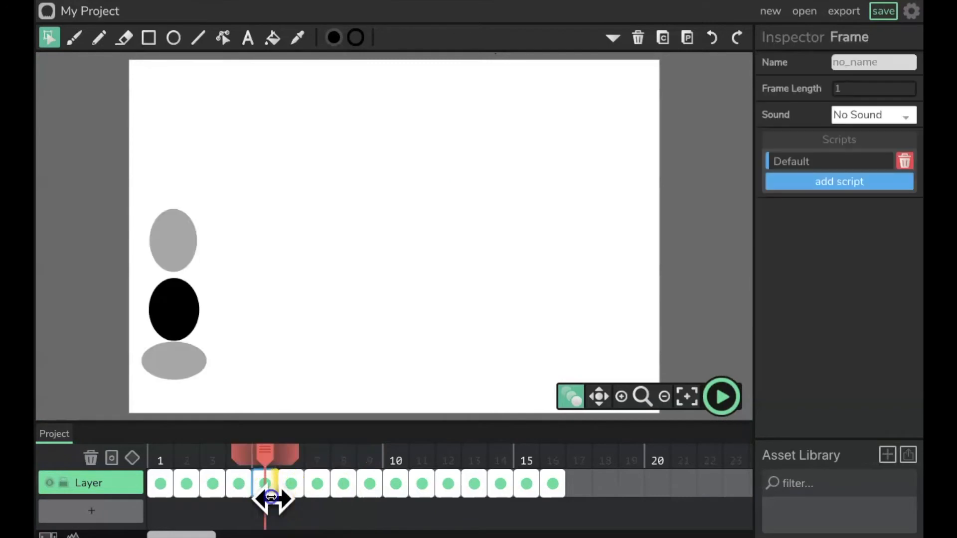
{"action": "mouse_move", "coordinate": [277, 493]}
{"action": "left_mouse_down"}
{"action": "mouse_move", "coordinate": [246, 498]}
{"action": "mouse_move", "coordinate": [284, 497]}
{"action": "left_mouse_up"}
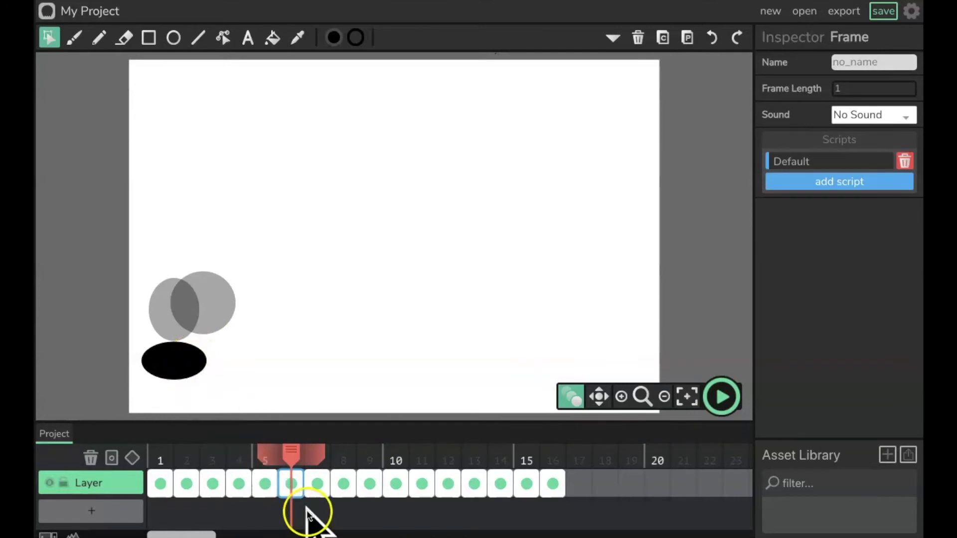
{"action": "left_click", "coordinate": [293, 486]}
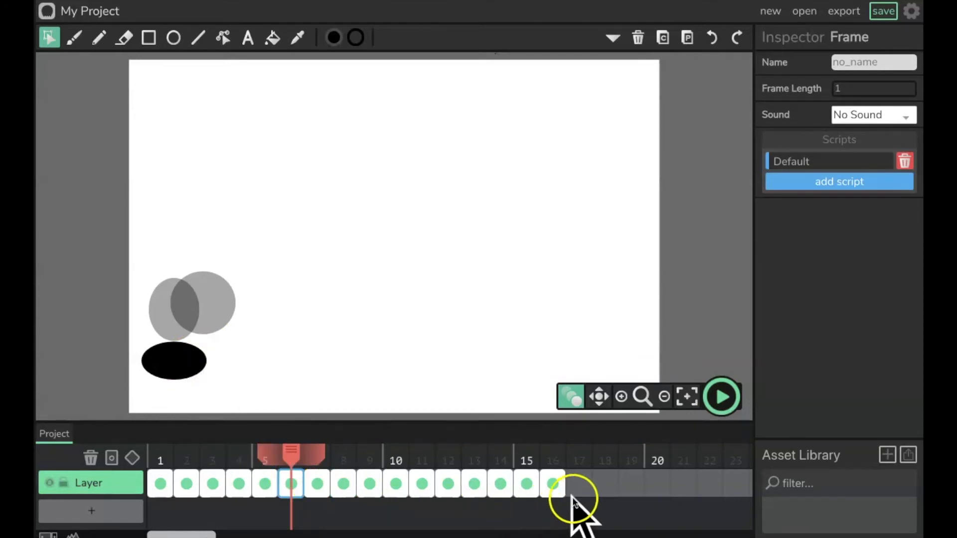
{"action": "left_click", "coordinate": [579, 486]}
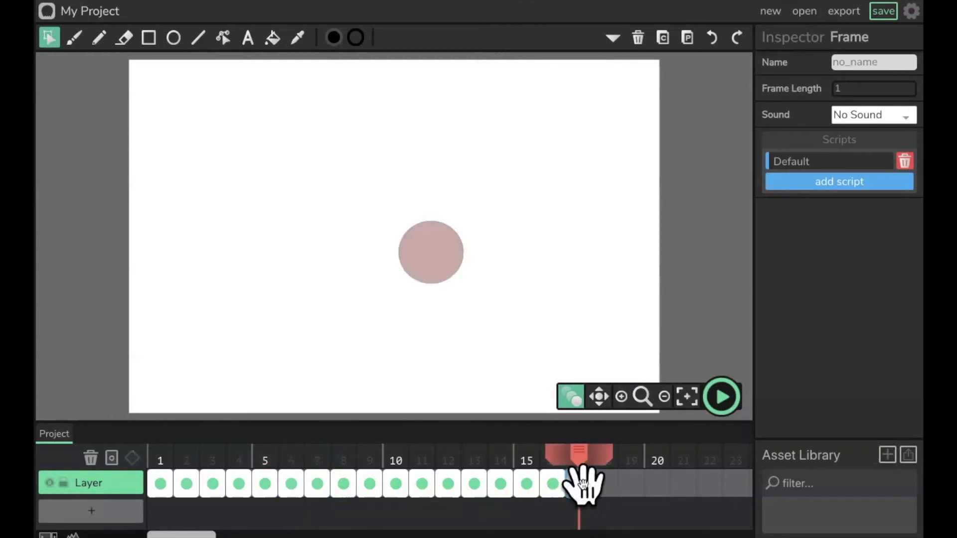
{"action": "left_click", "coordinate": [308, 481]}
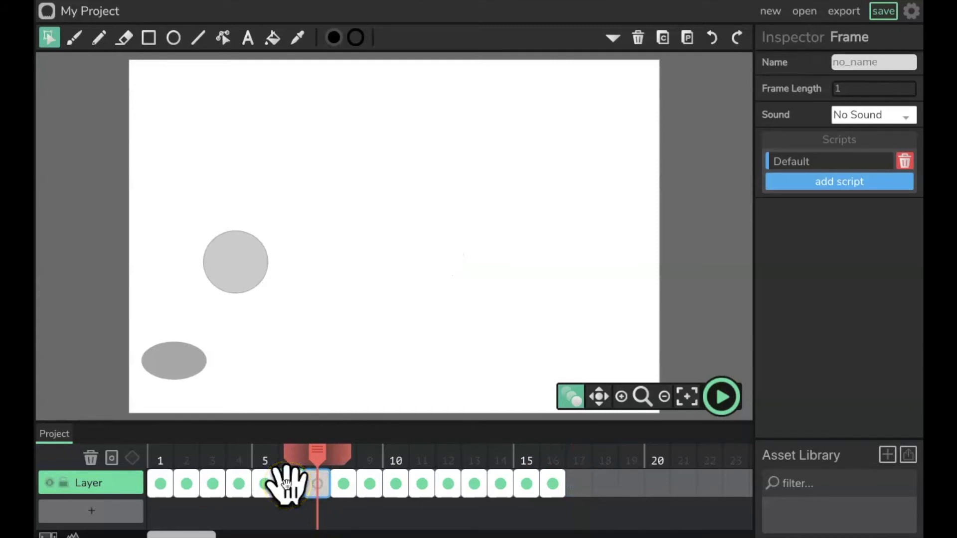
Step: Turn off onion skinning
{"action": "left_click", "coordinate": [581, 402]}
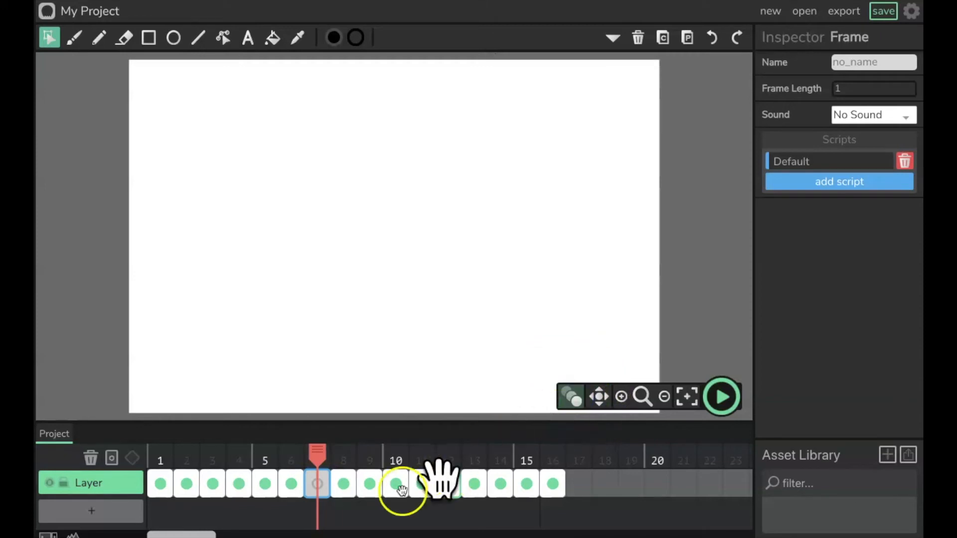
{"action": "left_click_drag", "start_coordinate": [313, 494], "coordinate": [323, 526]}
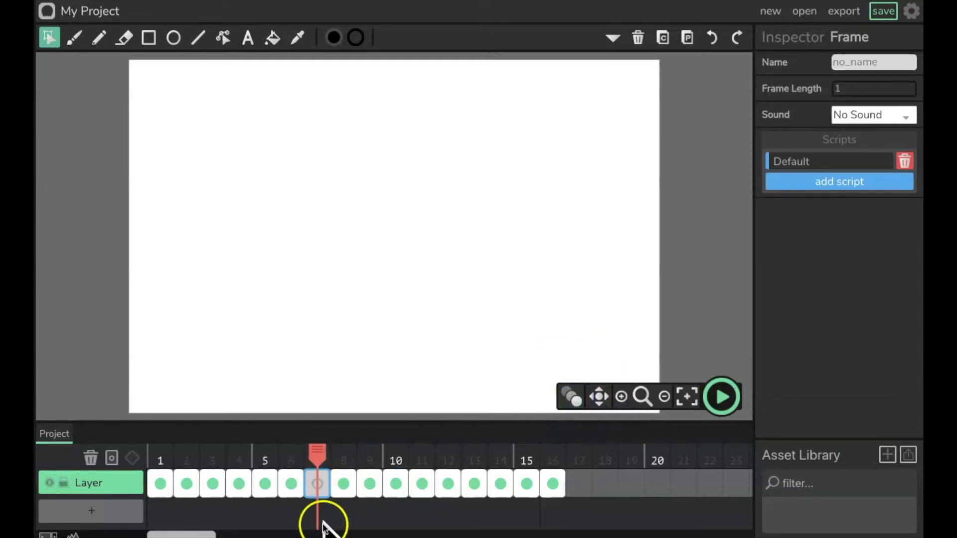
{"action": "mouse_move", "coordinate": [360, 486]}
{"action": "left_mouse_down"}
{"action": "mouse_move", "coordinate": [337, 471]}
{"action": "mouse_move", "coordinate": [317, 486]}
{"action": "mouse_move", "coordinate": [598, 513]}
{"action": "mouse_move", "coordinate": [399, 486]}
{"action": "left_mouse_up"}
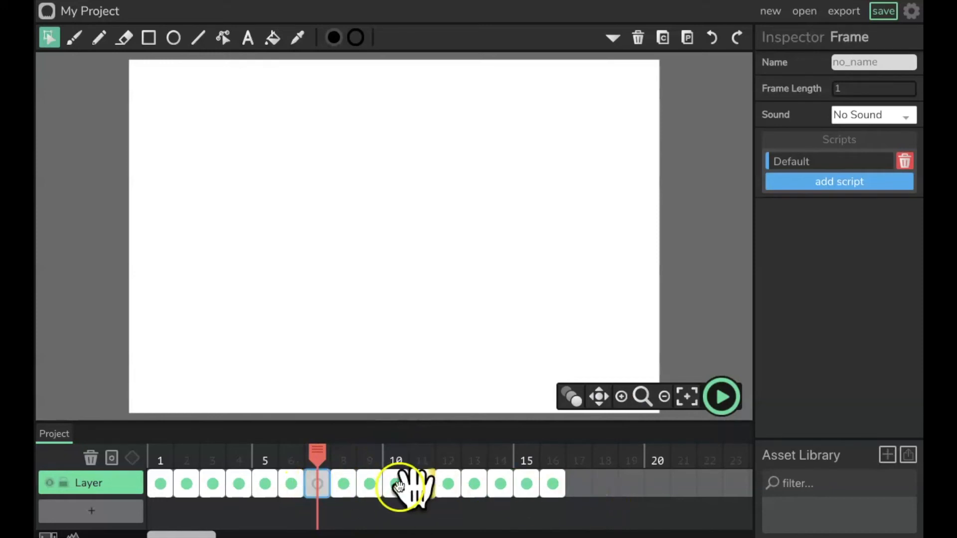
Step: Select the ball on frames 6 and 7 to check its scale, then play and pause the animation
{"action": "left_click", "coordinate": [290, 489]}
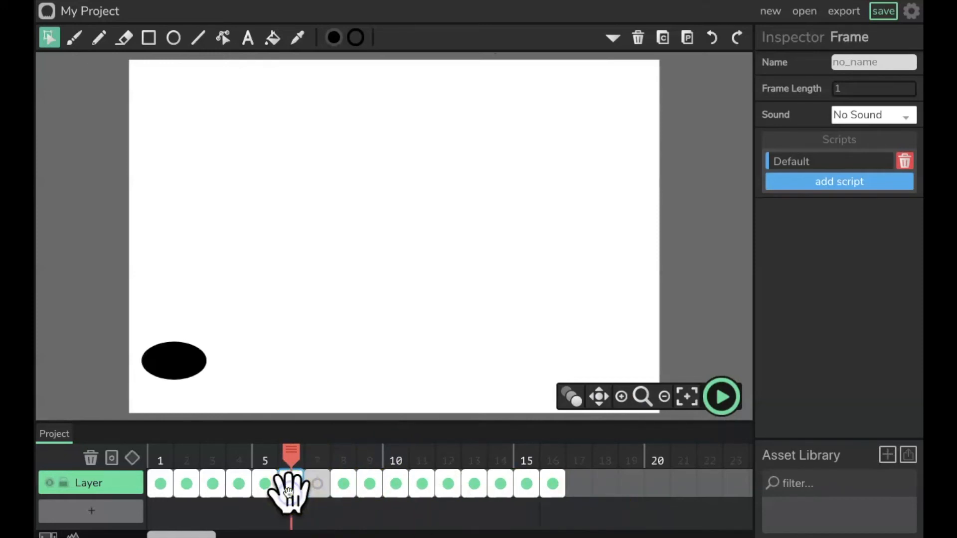
{"action": "left_click", "coordinate": [205, 370]}
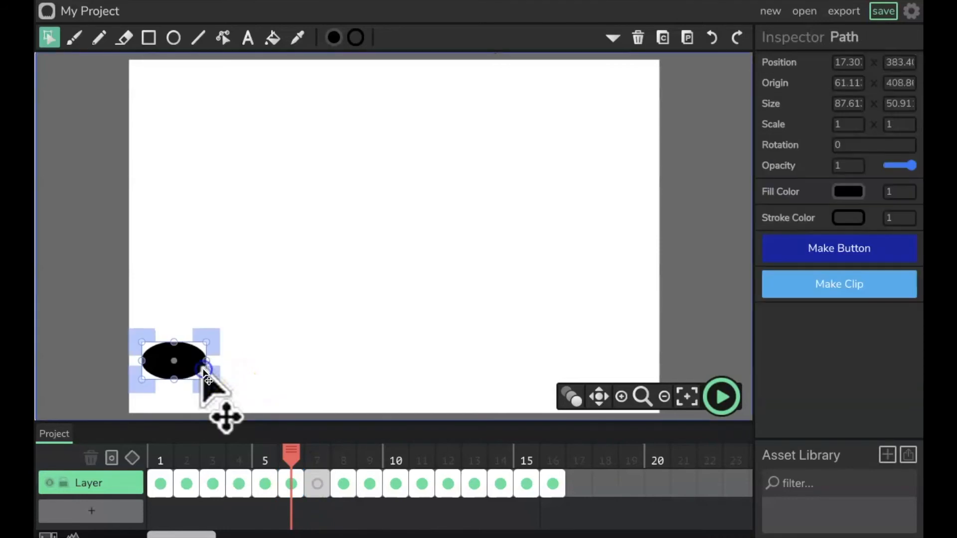
{"action": "left_click", "coordinate": [290, 486]}
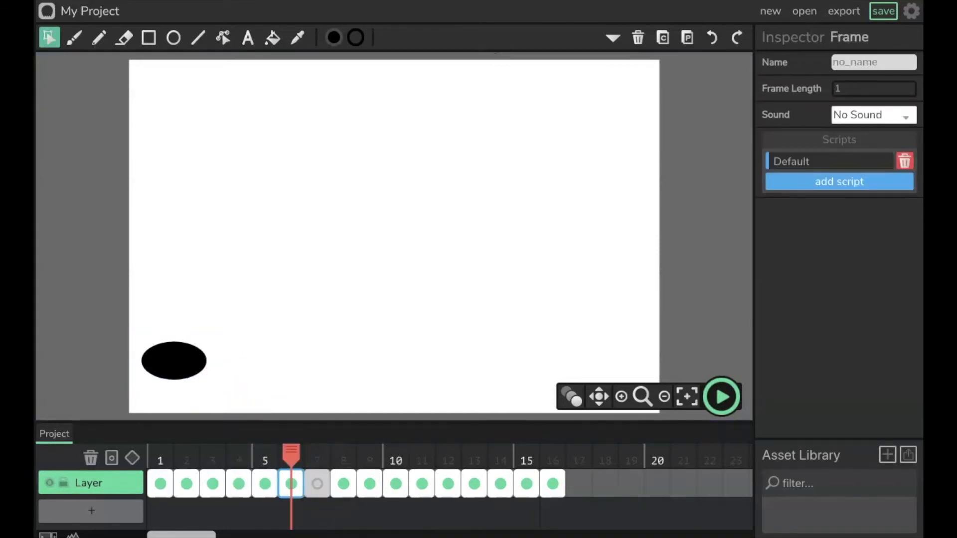
{"action": "left_click", "coordinate": [317, 486]}
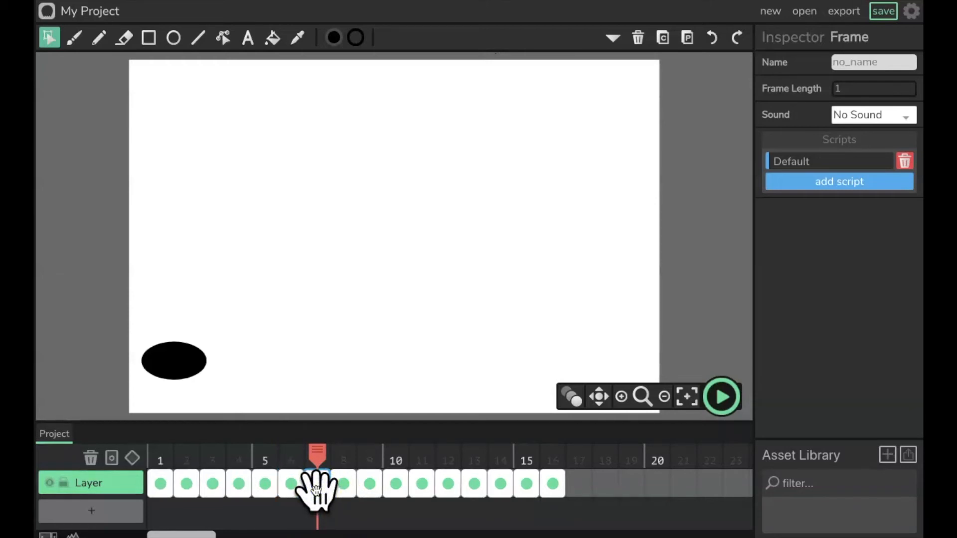
{"action": "left_click", "coordinate": [185, 360]}
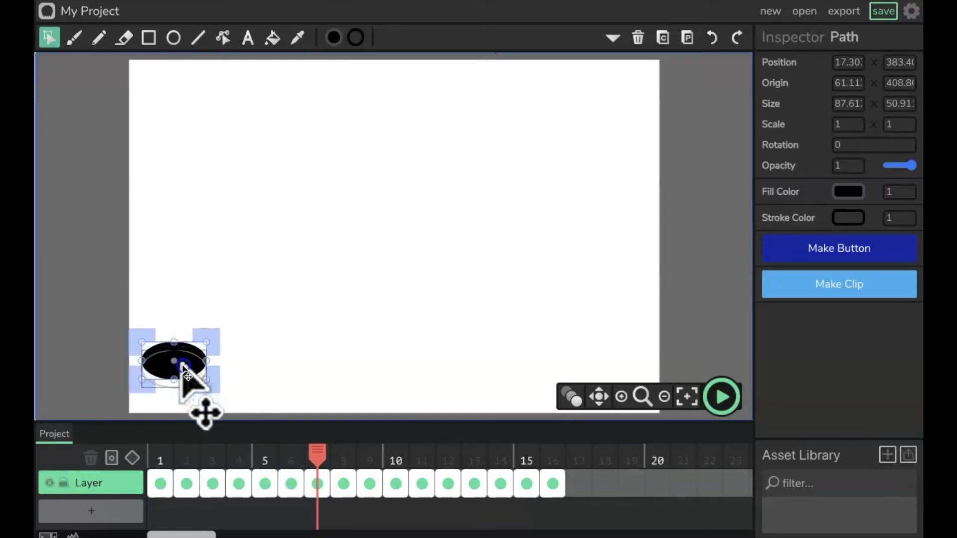
{"action": "left_click", "coordinate": [718, 397]}
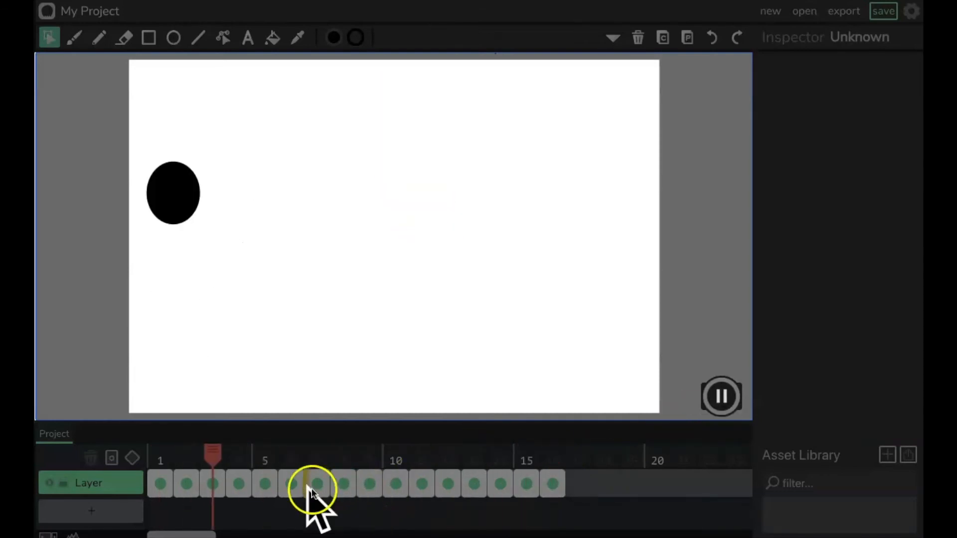
{"action": "left_click", "coordinate": [721, 397]}
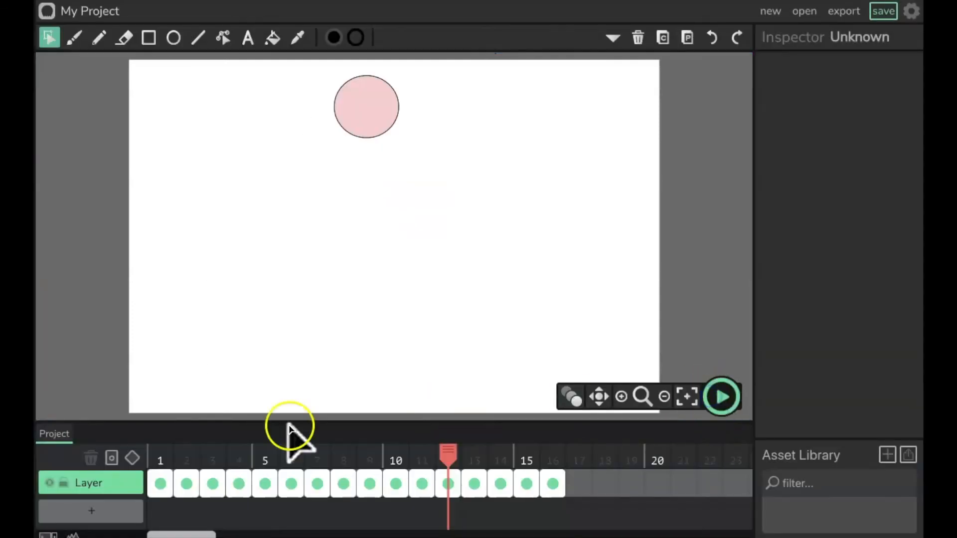
Step: Step between frames 6 and 7 and turn on onion skinning, selecting the ball on frame 7
{"action": "left_click", "coordinate": [287, 485]}
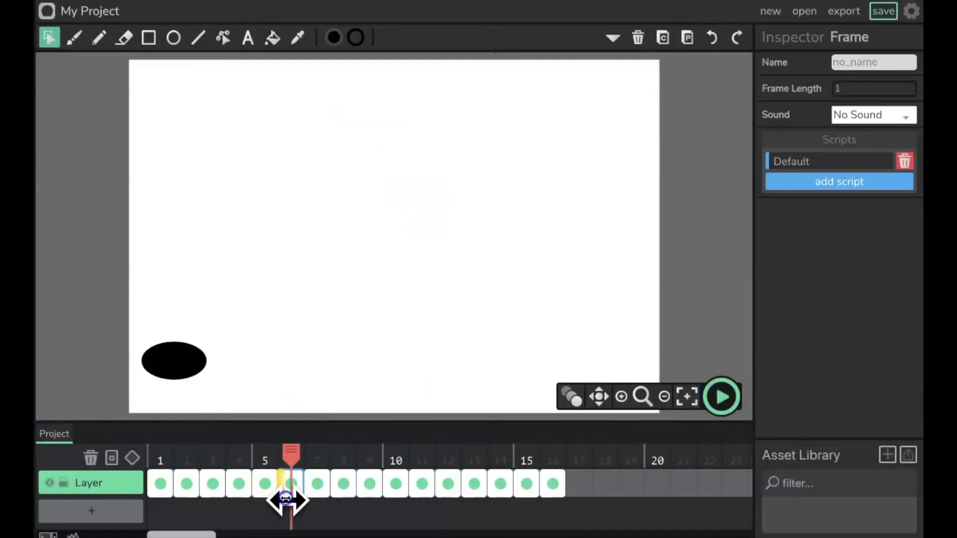
{"action": "left_click", "coordinate": [317, 492]}
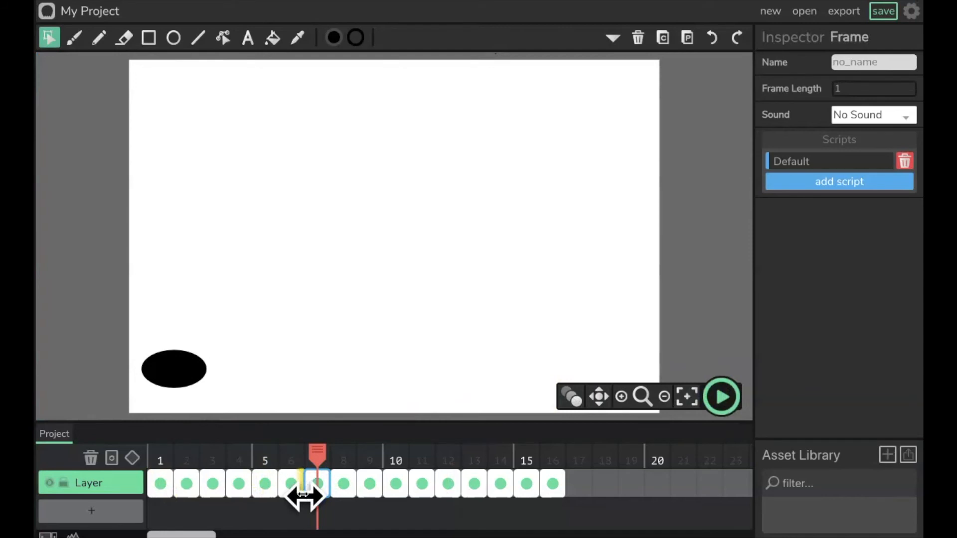
{"action": "left_click", "coordinate": [571, 396]}
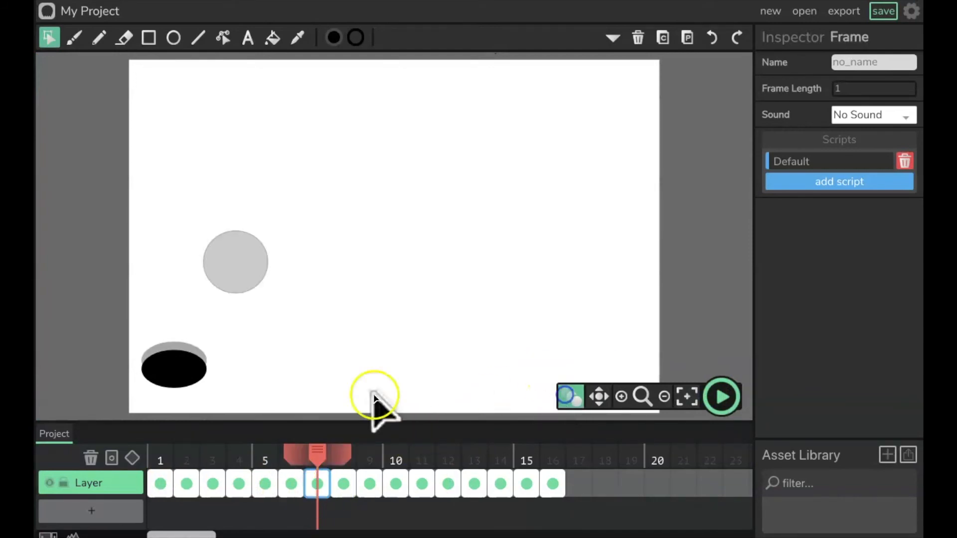
{"action": "left_click", "coordinate": [178, 362]}
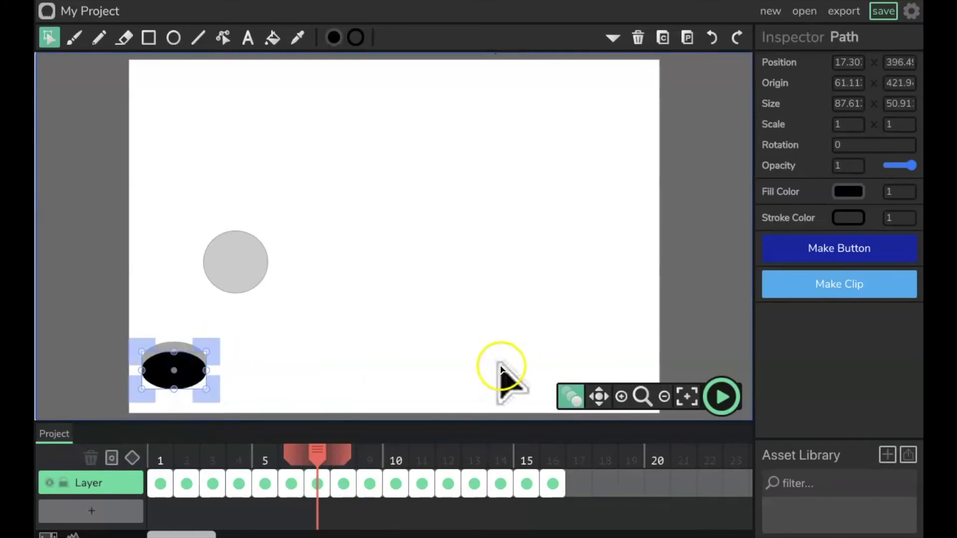
Step: On frame 6, stretch the ball to a scale of about 0.894 by 1.555, then play and pause the animation
{"action": "left_click", "coordinate": [293, 486]}
{"action": "left_click", "coordinate": [165, 366]}
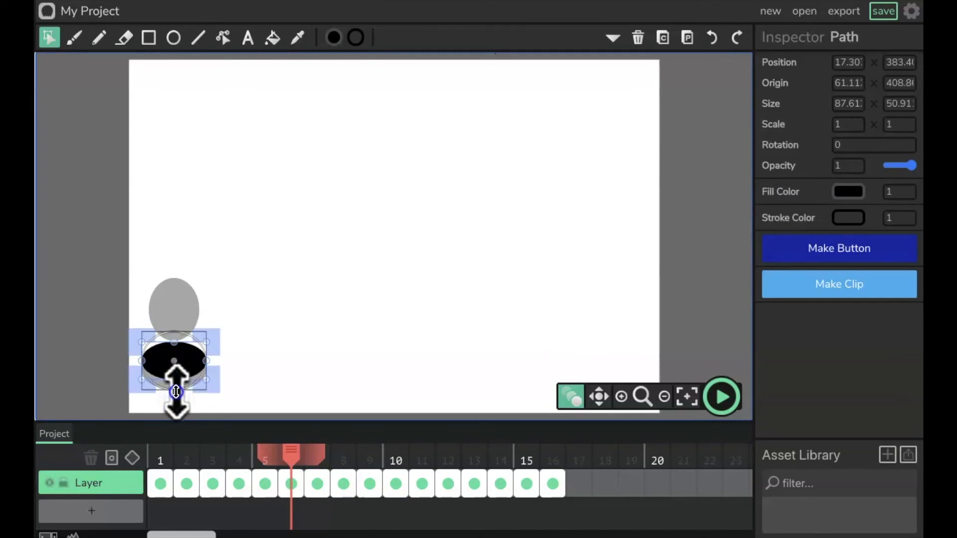
{"action": "left_click_drag", "start_coordinate": [176, 391], "coordinate": [178, 405]}
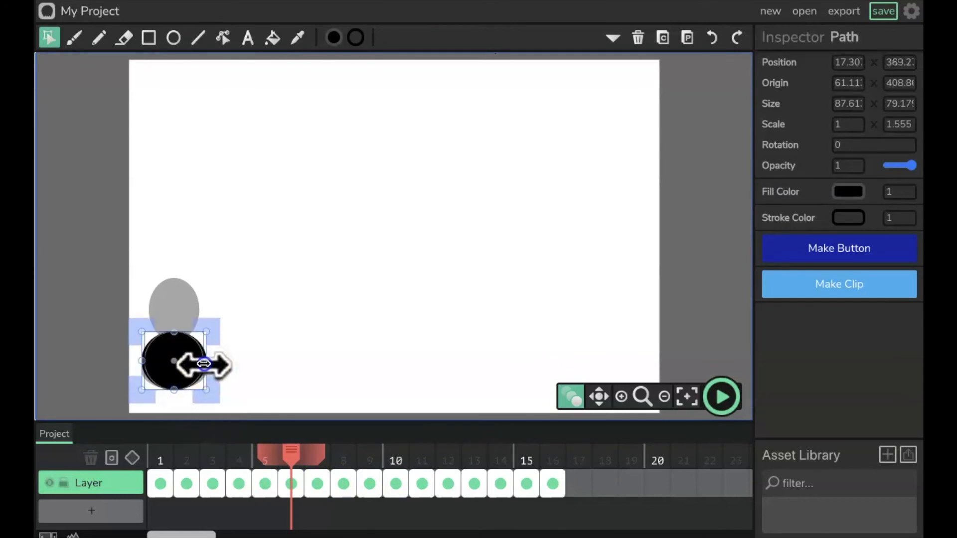
{"action": "left_click_drag", "start_coordinate": [205, 364], "coordinate": [203, 364]}
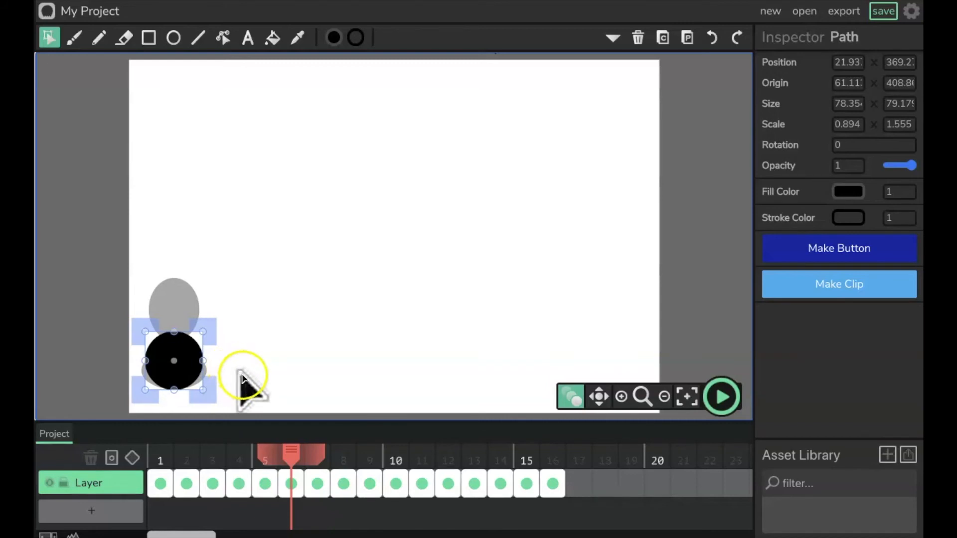
{"action": "left_click", "coordinate": [722, 397]}
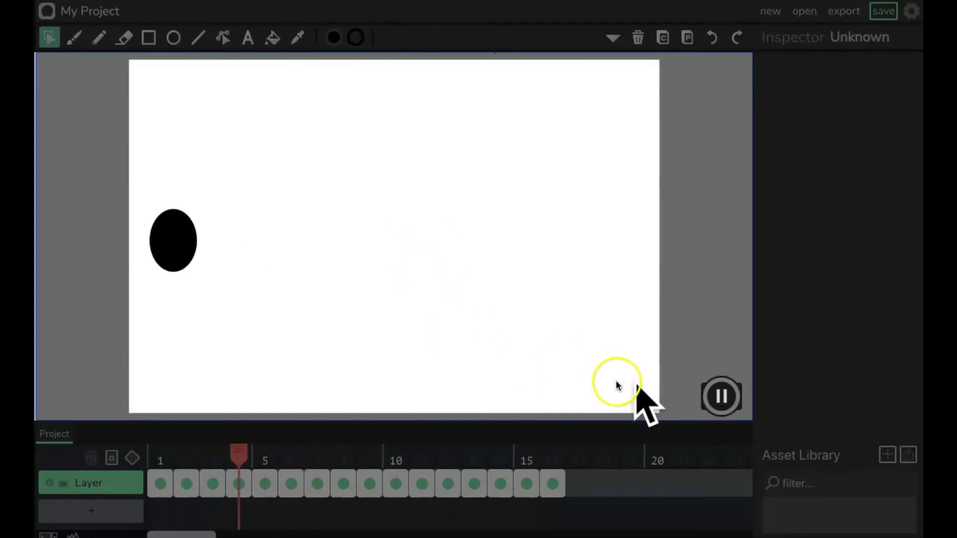
{"action": "left_click", "coordinate": [721, 397]}
Step: On frame 8, narrow the ball to a horizontal scale of about 0.848, tilt it about 23°, and shift it down-left
{"action": "left_click", "coordinate": [346, 486]}
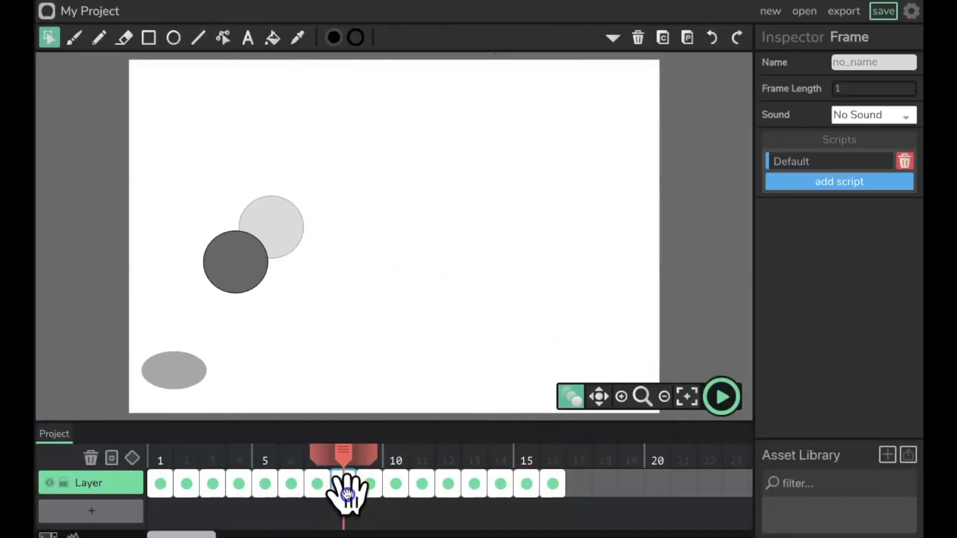
{"action": "left_click", "coordinate": [231, 247]}
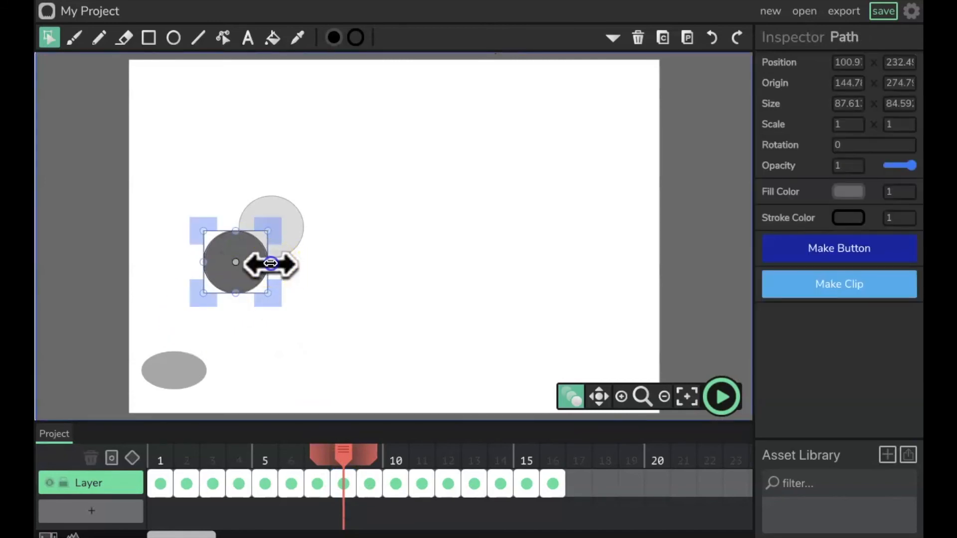
{"action": "left_click_drag", "start_coordinate": [266, 263], "coordinate": [263, 262]}
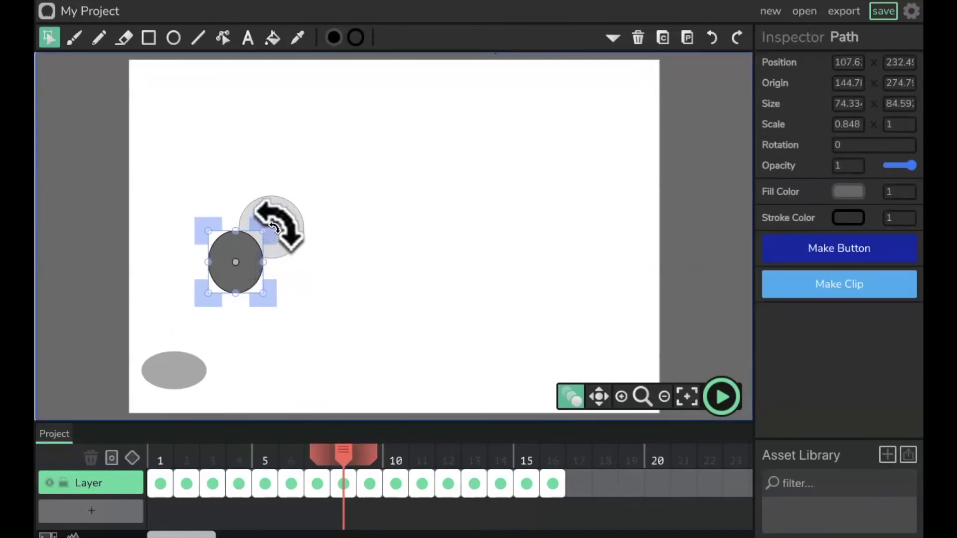
{"action": "left_click_drag", "start_coordinate": [275, 229], "coordinate": [290, 252]}
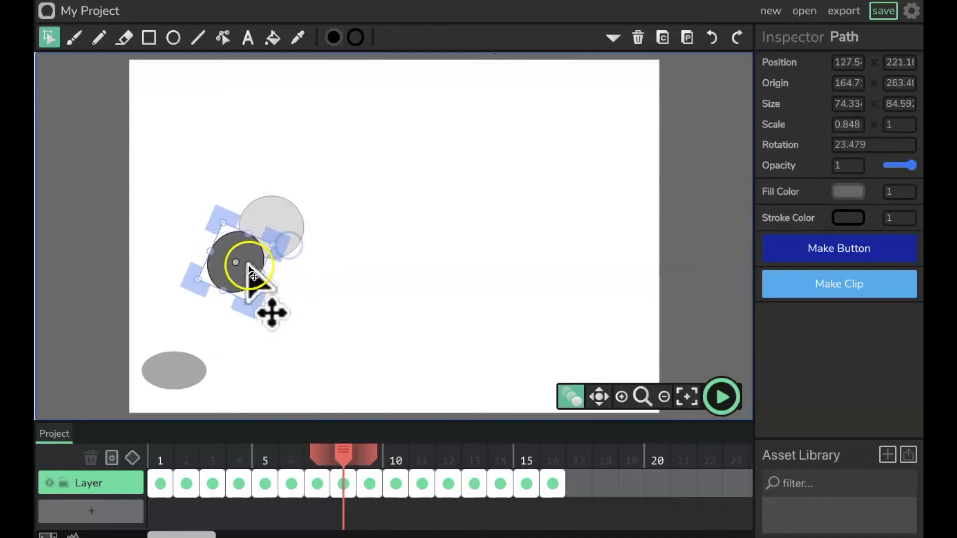
{"action": "left_click_drag", "start_coordinate": [245, 276], "coordinate": [237, 294]}
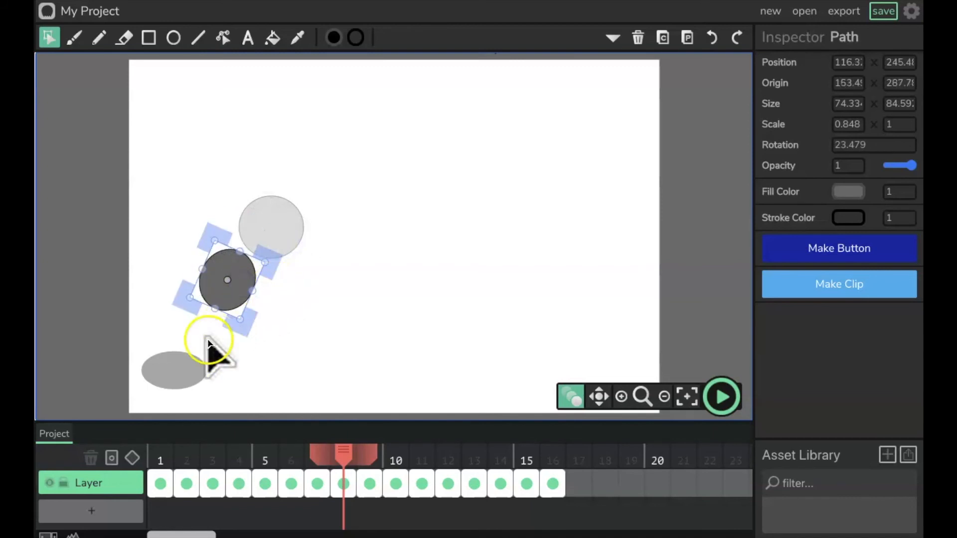
Step: On frame 9, narrow the ball to a horizontal scale of about 0.937 and tilt it about 36°
{"action": "left_click", "coordinate": [368, 486]}
{"action": "left_click", "coordinate": [278, 222]}
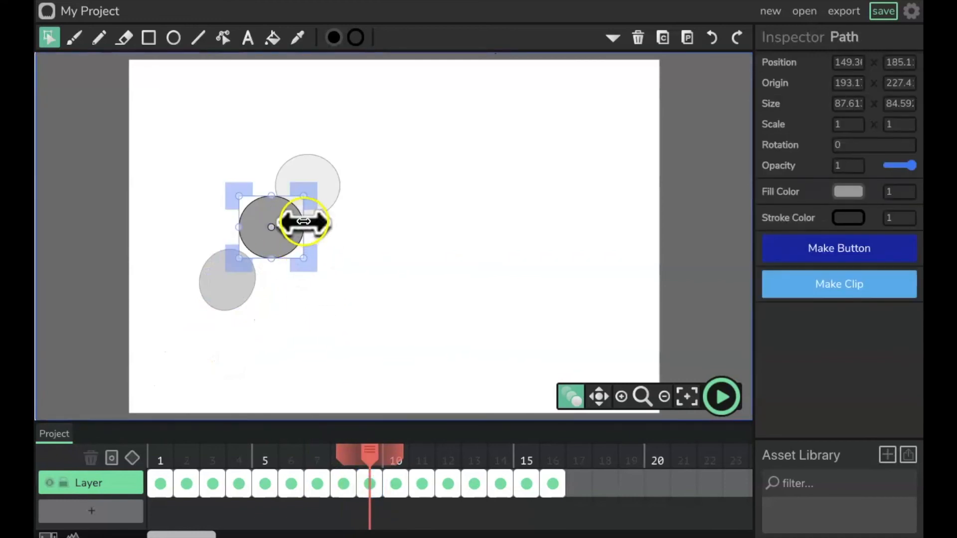
{"action": "mouse_move", "coordinate": [301, 222]}
{"action": "left_mouse_down"}
{"action": "mouse_move", "coordinate": [293, 228]}
{"action": "mouse_move", "coordinate": [304, 220]}
{"action": "left_mouse_up"}
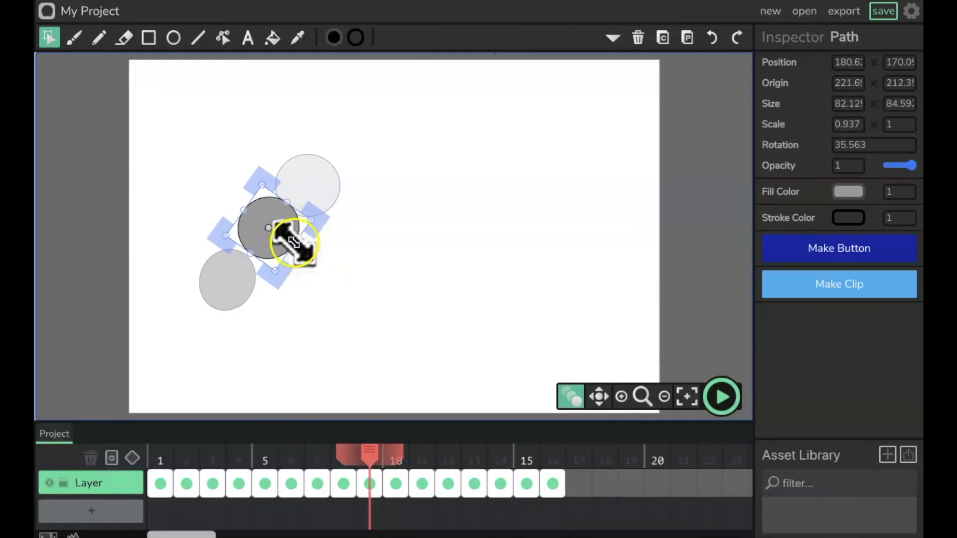
{"action": "left_click_drag", "start_coordinate": [328, 220], "coordinate": [322, 196]}
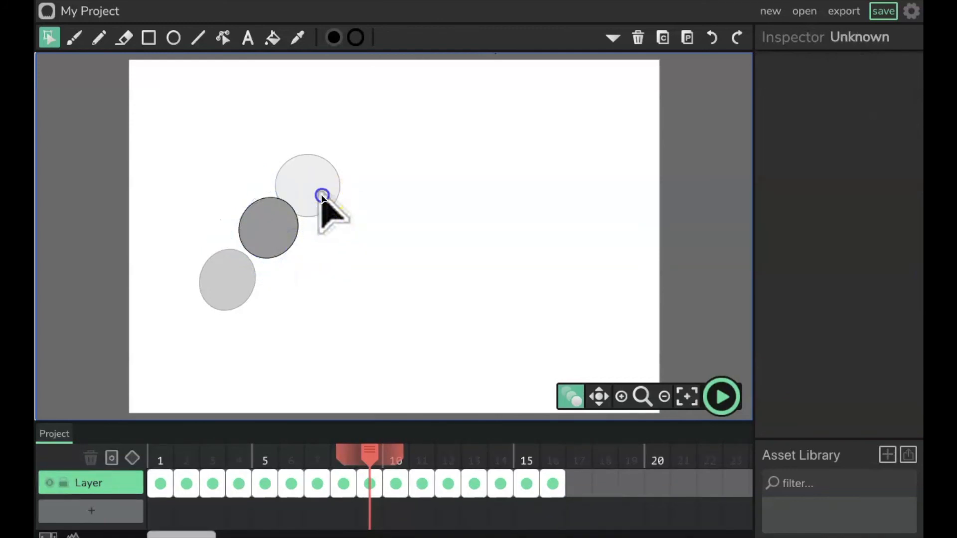
Step: Go to frame 10 and play the animation to review the stretch
{"action": "left_click", "coordinate": [387, 438]}
{"action": "left_click", "coordinate": [394, 488]}
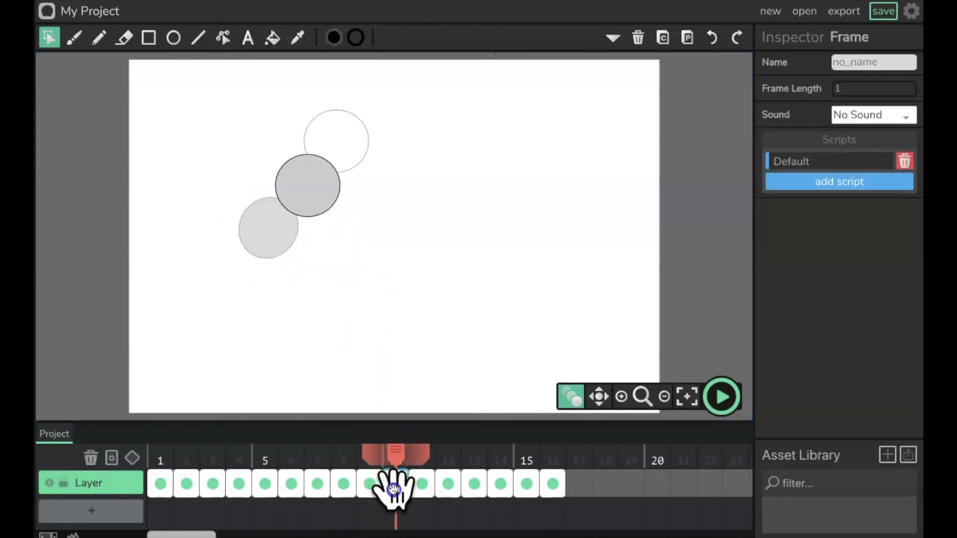
{"action": "left_click", "coordinate": [722, 396]}
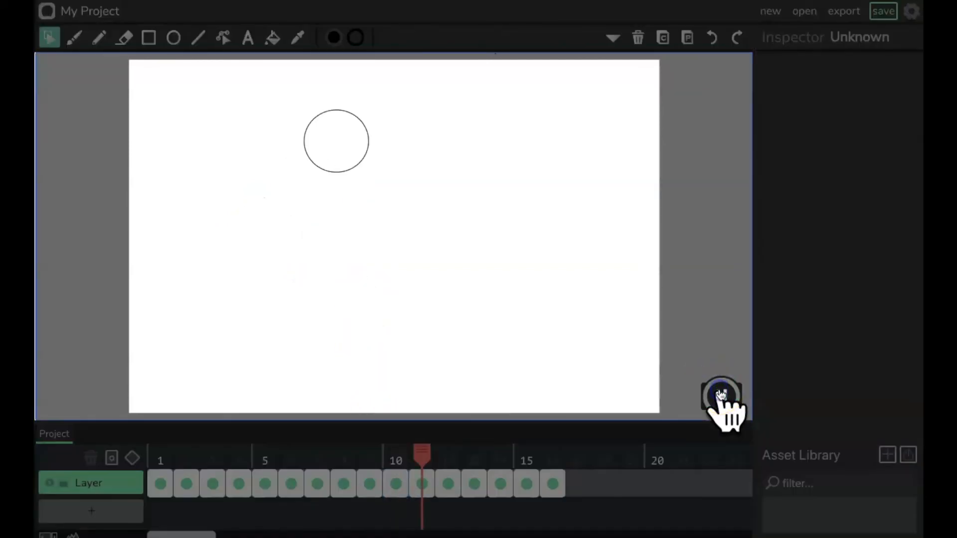